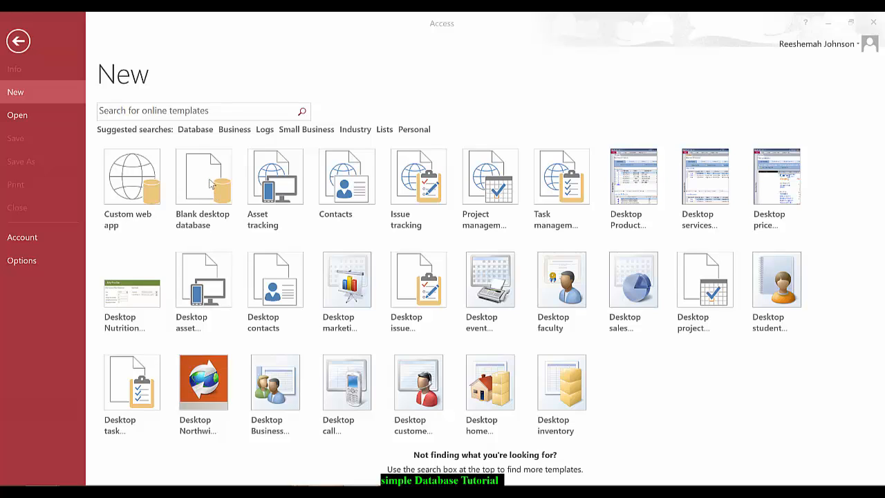
Create a blank desktop database with the file name FSU Courses
left_click(210, 182)
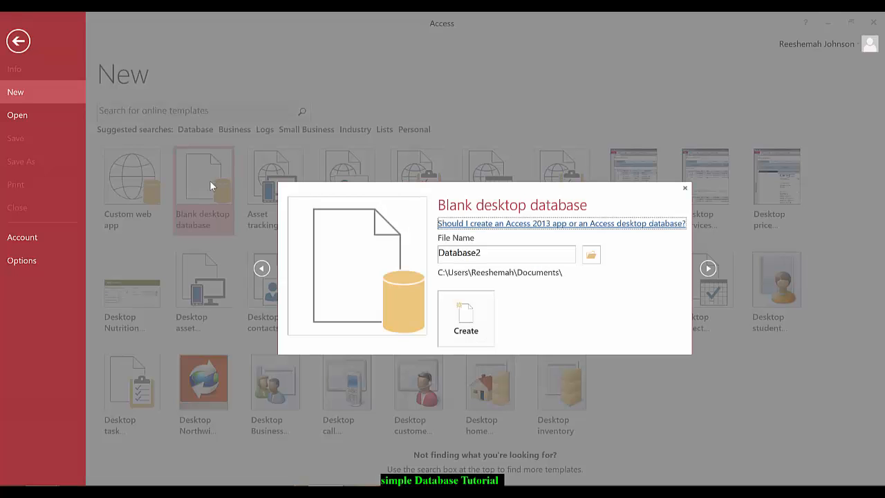
double_click(501, 253)
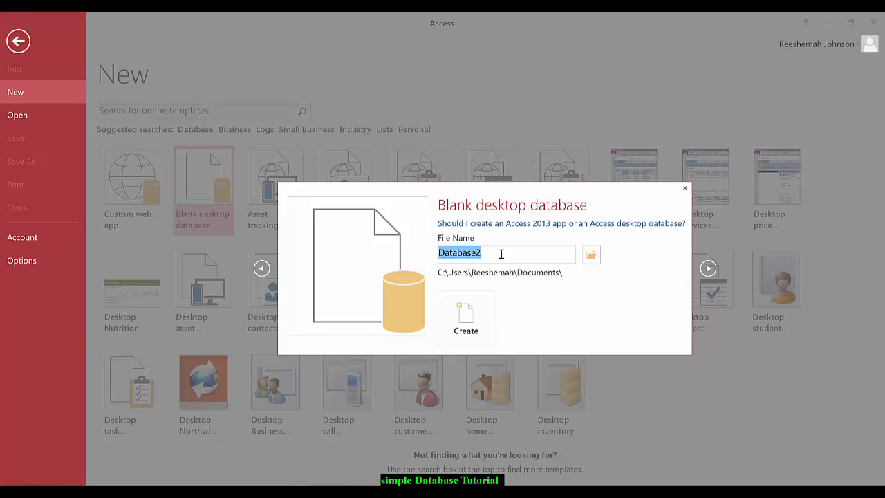
type("FSU C")
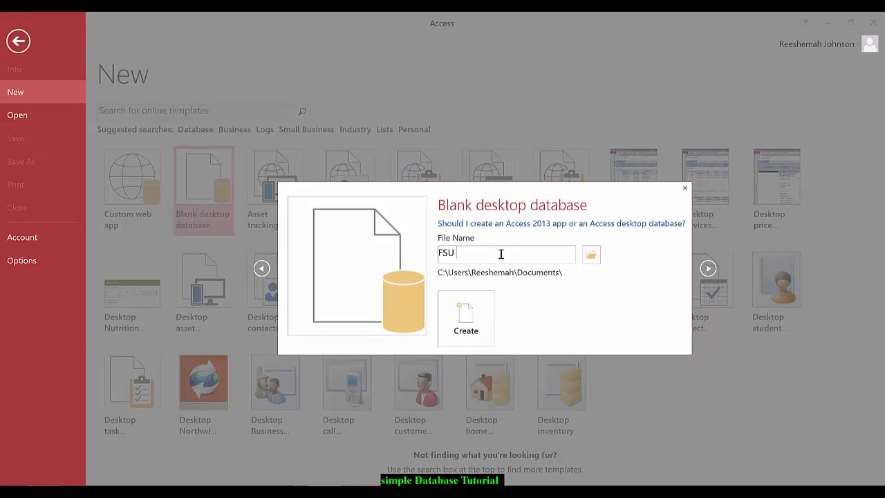
type("ourses")
left_click(465, 310)
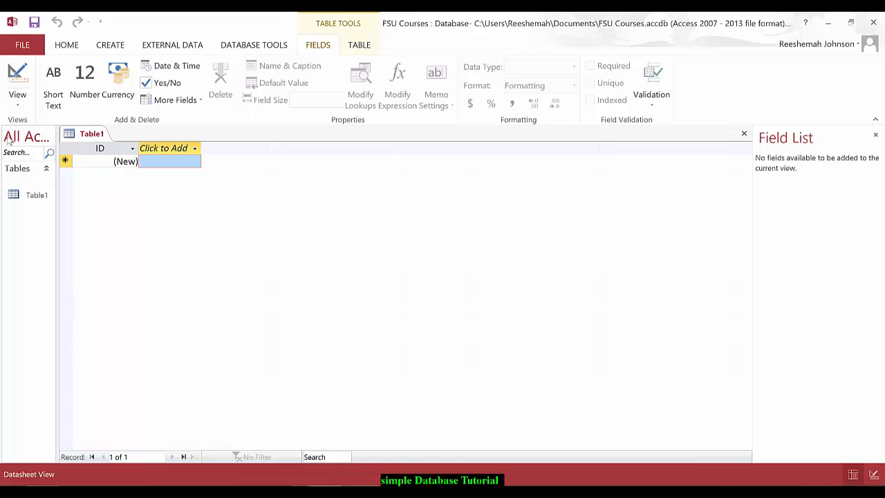
Switch the new table to Design View, saving it under the name Spring Courses
left_click(16, 103)
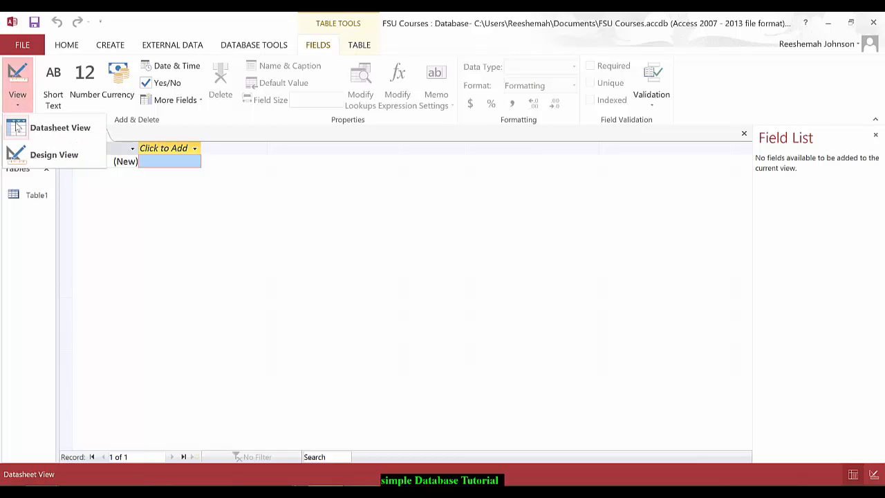
left_click(24, 156)
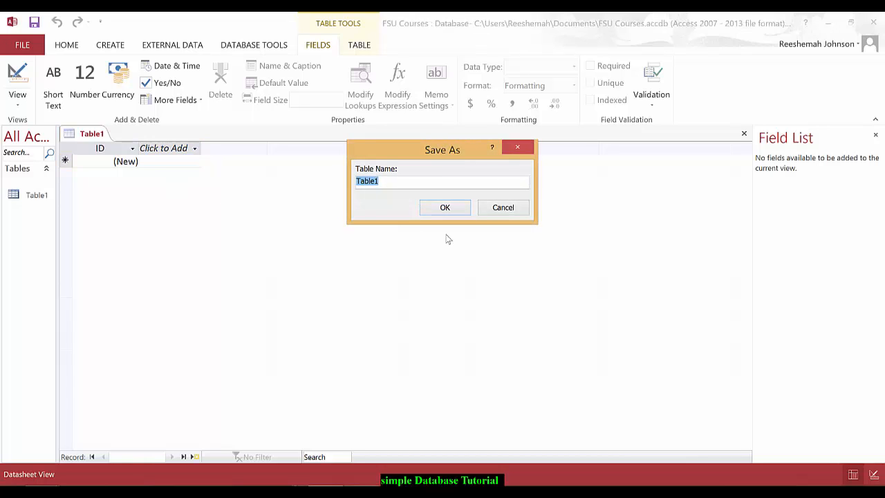
type("Spring Courses")
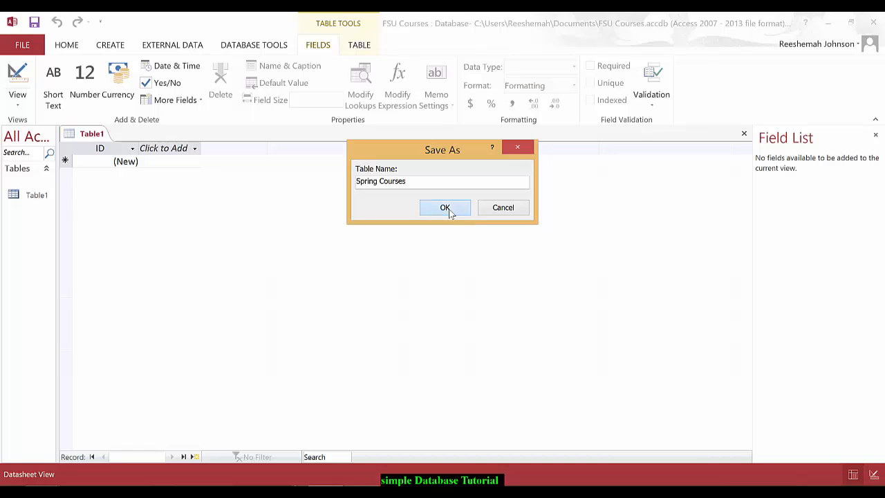
left_click(449, 211)
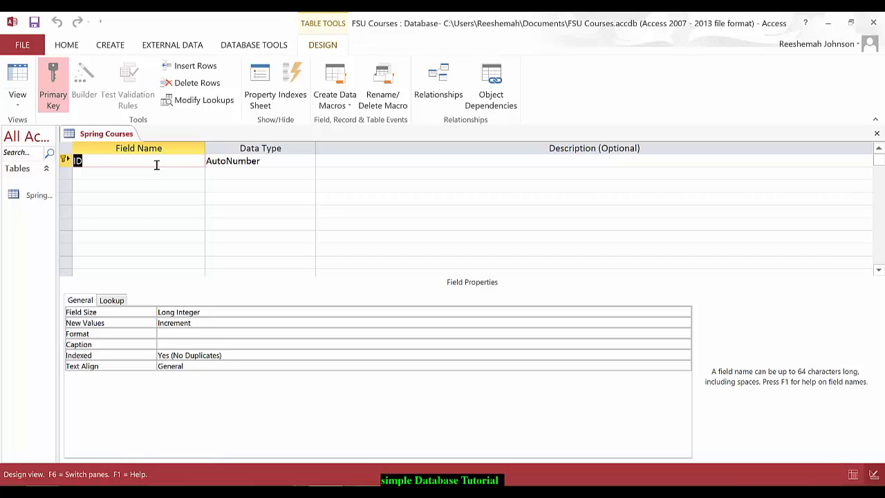
Rename the table's primary key field to CRN and set its data type to Number
type("CRN")
left_click(240, 161)
left_click(310, 162)
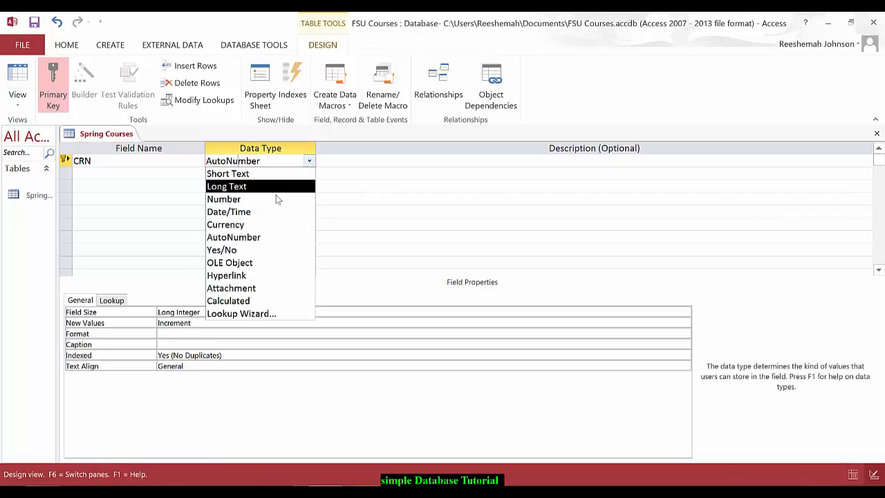
left_click(269, 202)
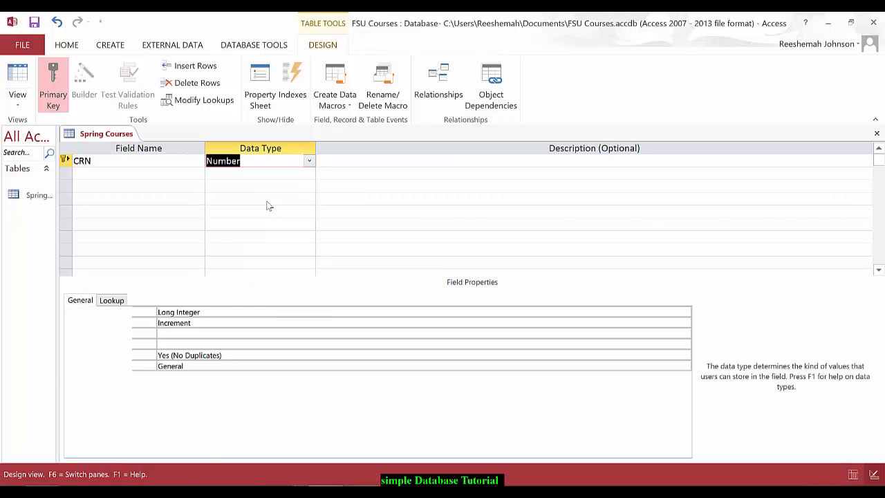
Add a Department field and start the Lookup Wizard for it with the option to type in the values
left_click(158, 174)
type("Depa")
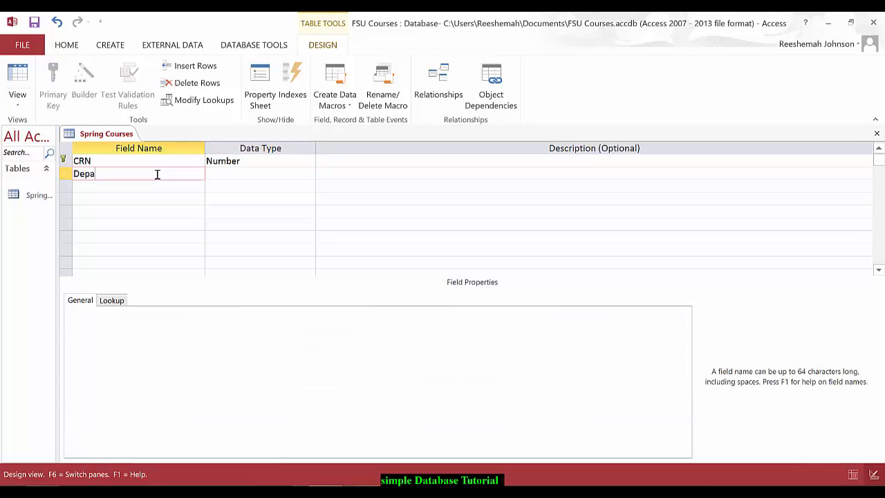
type("rtment")
left_click(232, 175)
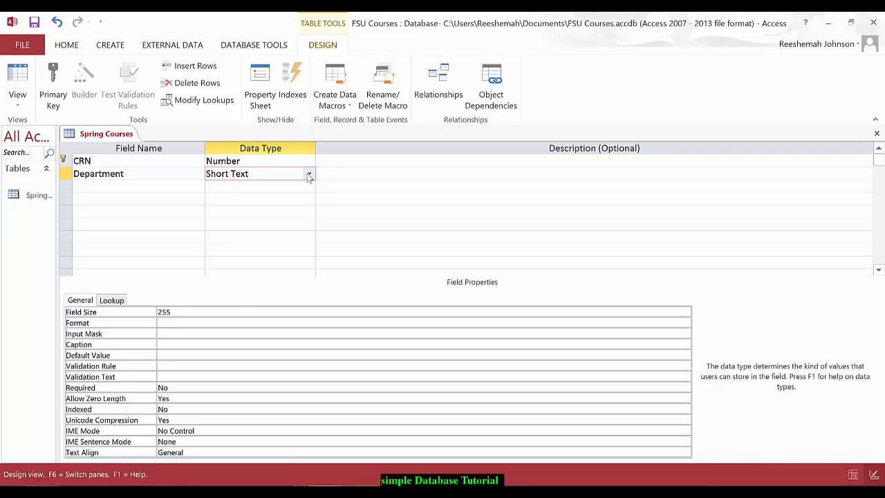
left_click(309, 175)
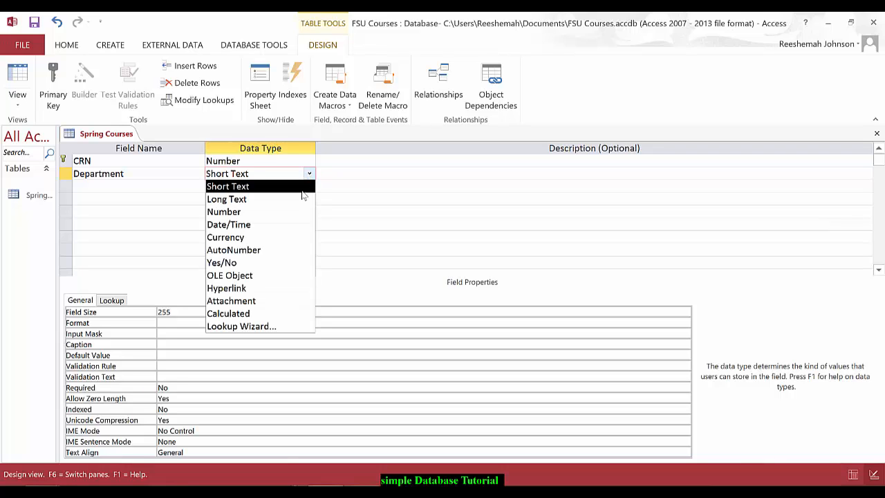
left_click(256, 327)
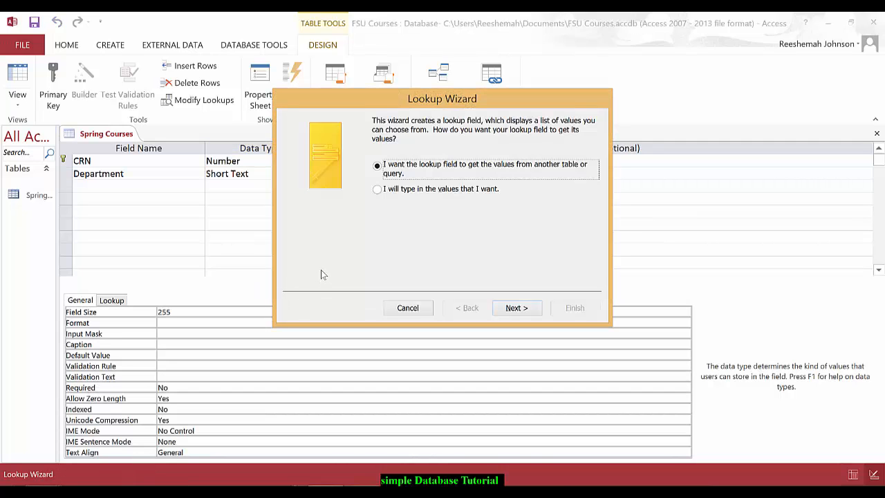
left_click(378, 189)
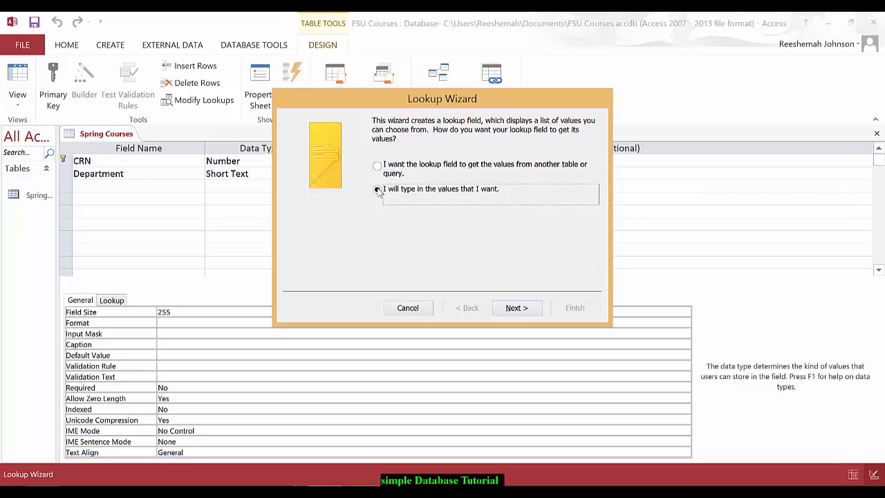
left_click(516, 309)
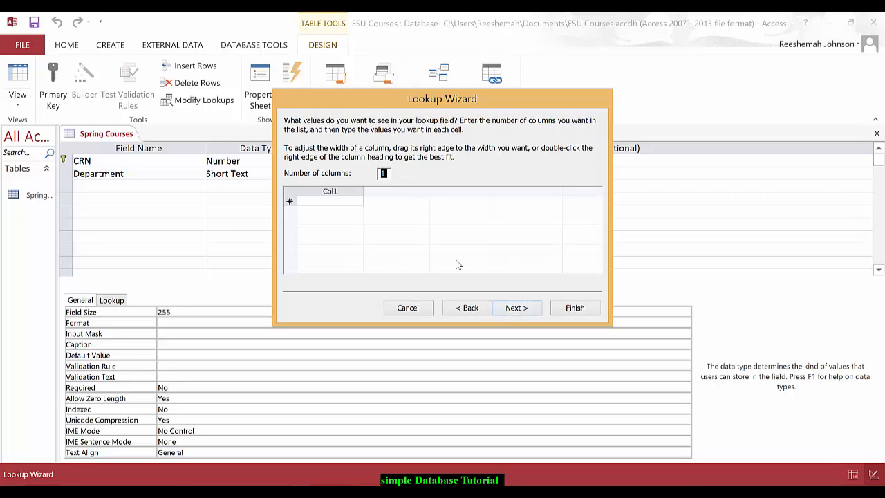
Enter BIOL, CHEM, EDUC, ENGL and SPAN as the lookup values in the single column
left_click(351, 203)
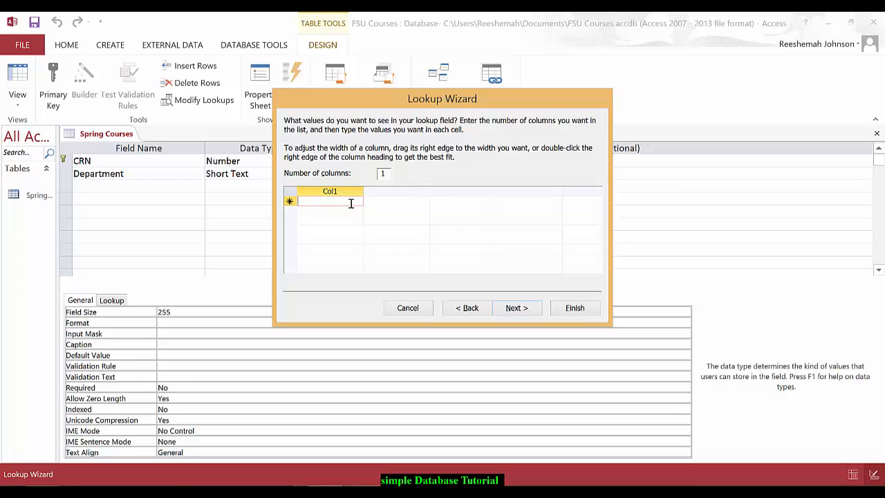
type("BIOL")
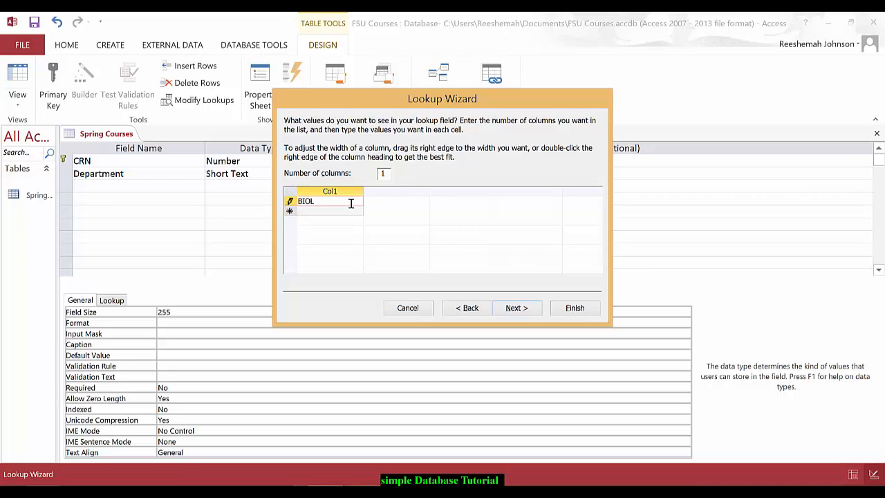
key("Return")
type("CHEM")
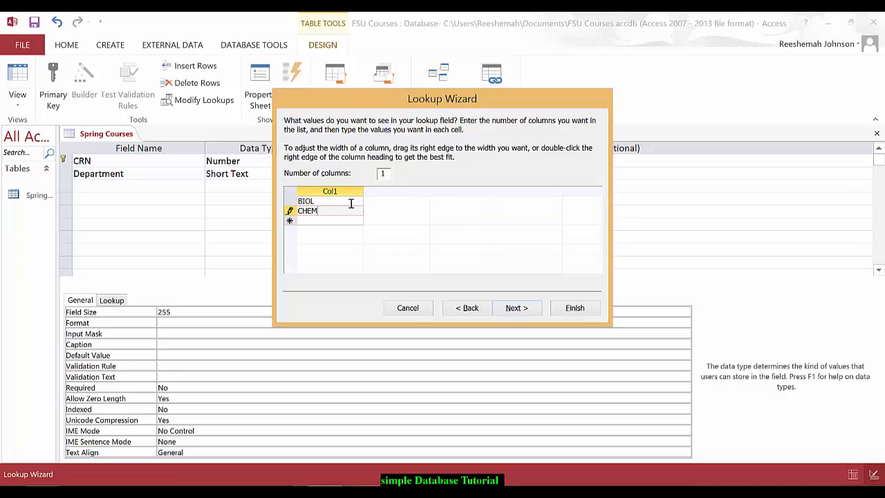
key("Return")
type("EDUC")
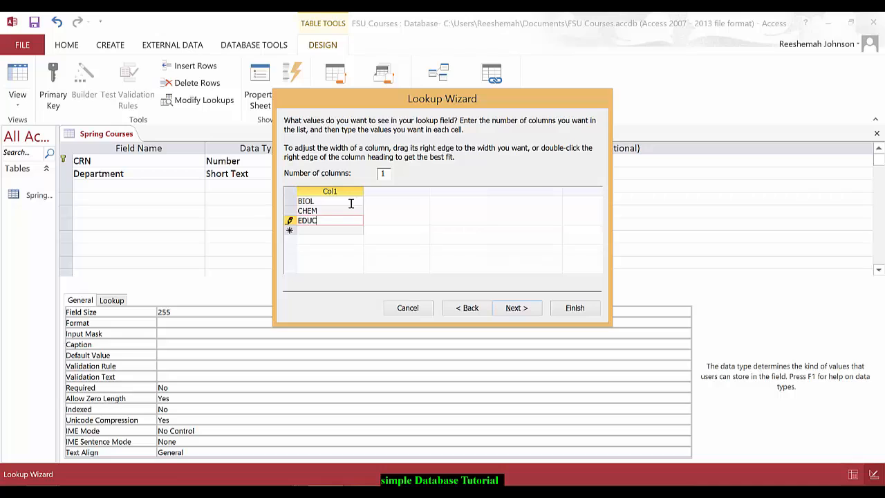
key("Return")
type("E")
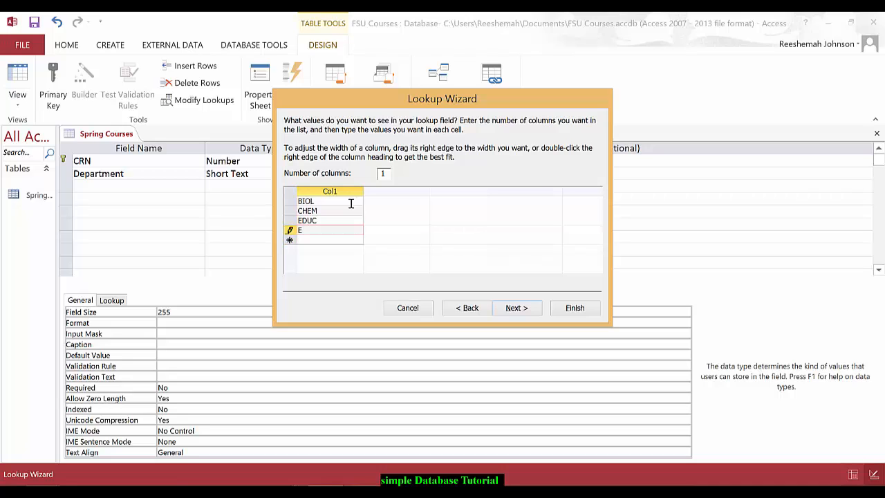
type("NGL")
key("Return")
type("SPA")
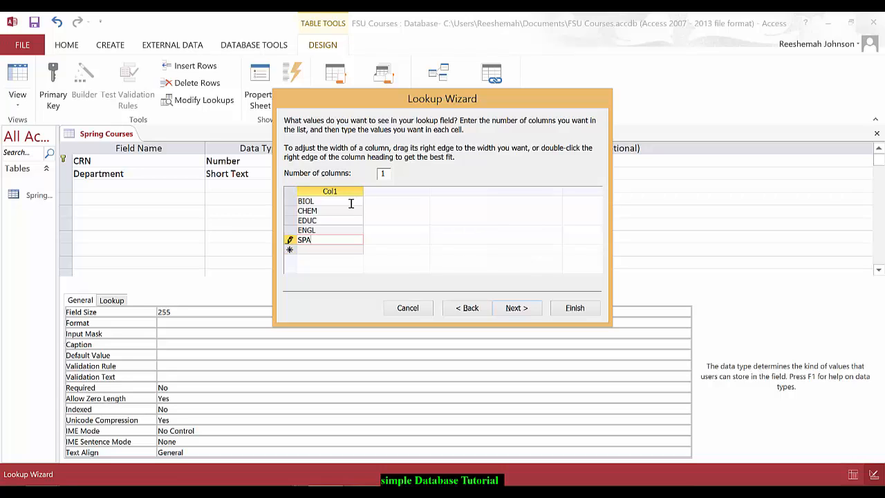
type("N")
Finish the Department lookup with entries limited to the list, keeping Department as the label
left_click(522, 311)
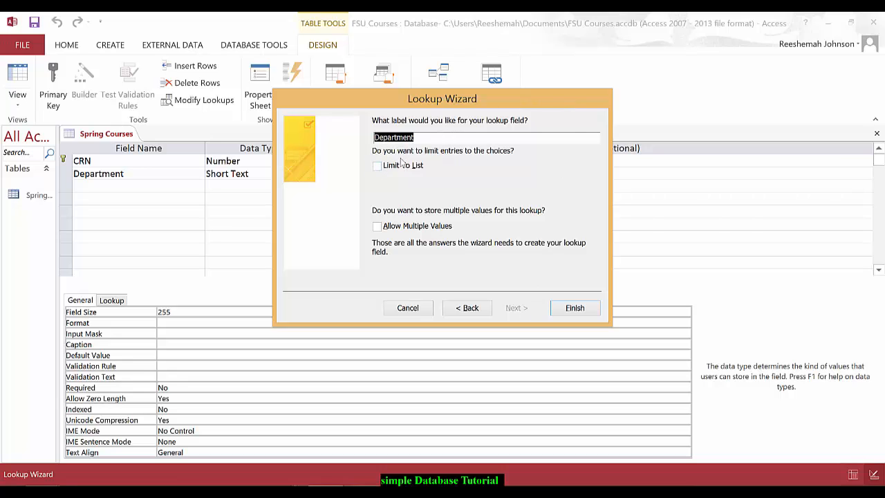
left_click(378, 168)
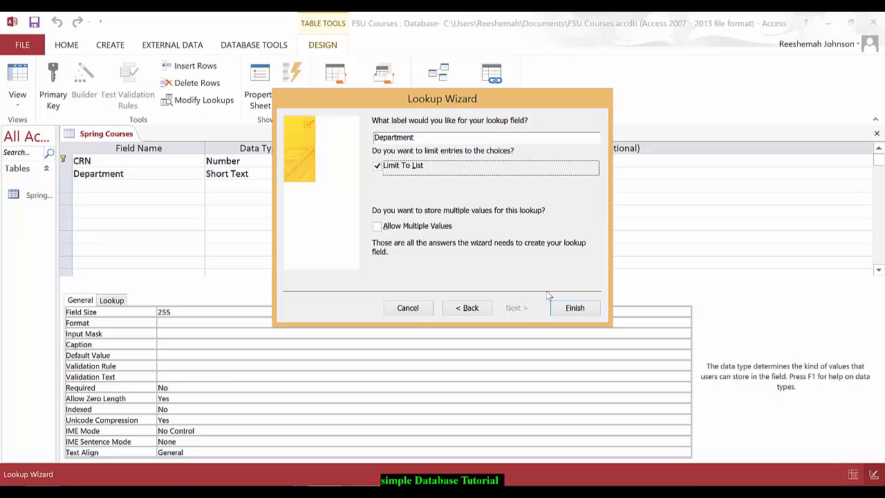
left_click(574, 309)
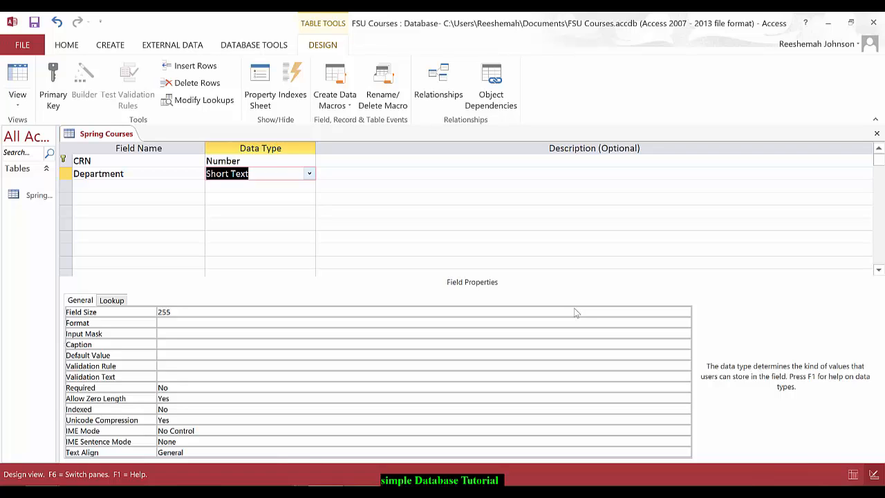
Add a Course Number field below Department with the Number data type
left_click(110, 184)
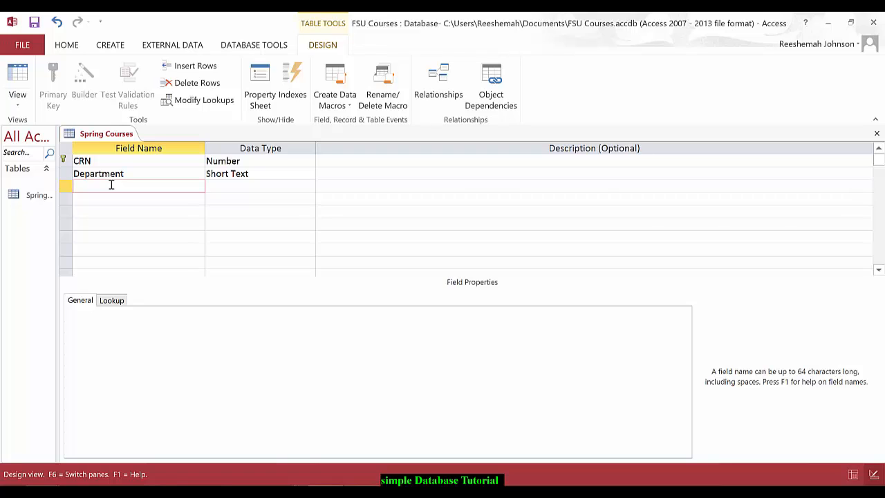
type("Course Number")
key("Tab")
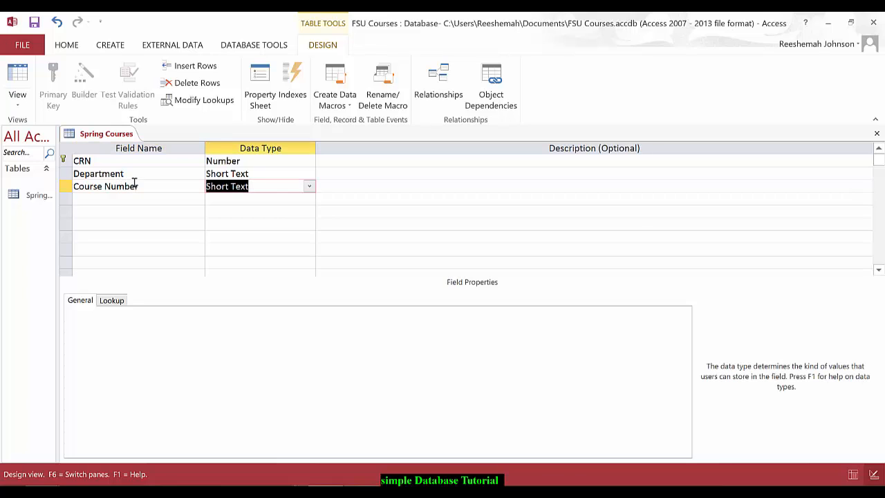
left_click(310, 187)
left_click(228, 223)
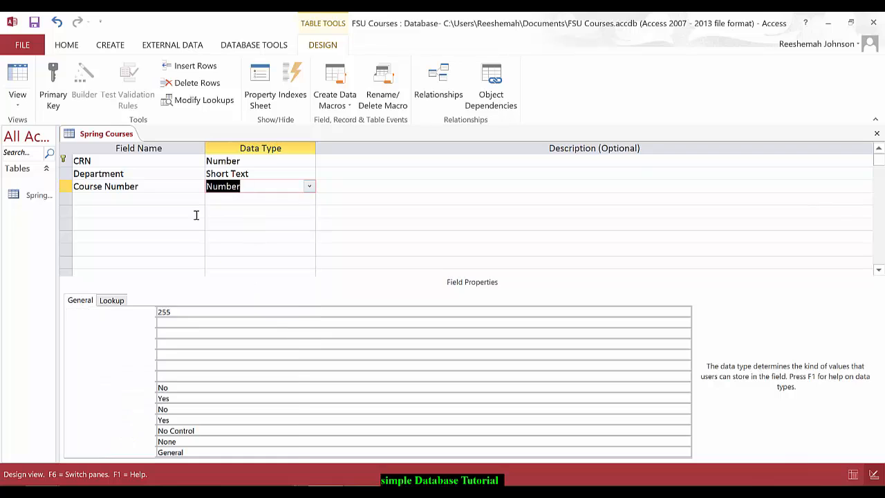
Add the Instructor and Location fields below Course Number, both with the Short Text data type
left_click(139, 200)
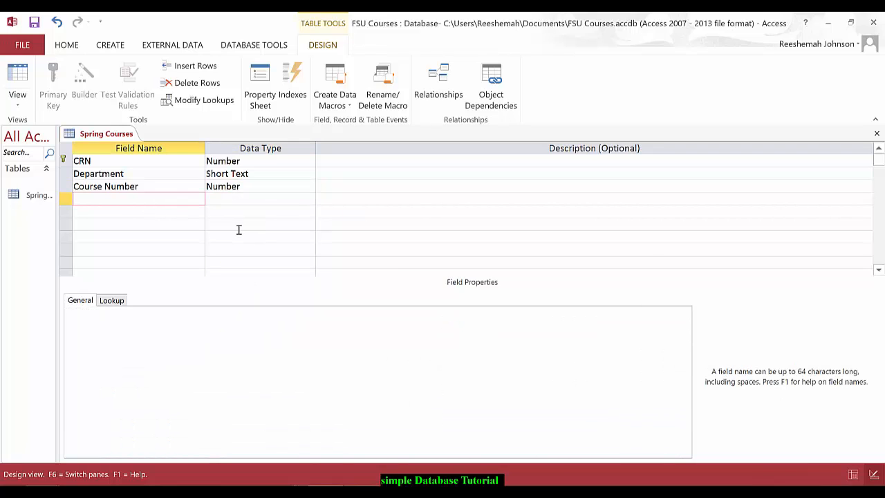
type("Instructor")
key("Tab")
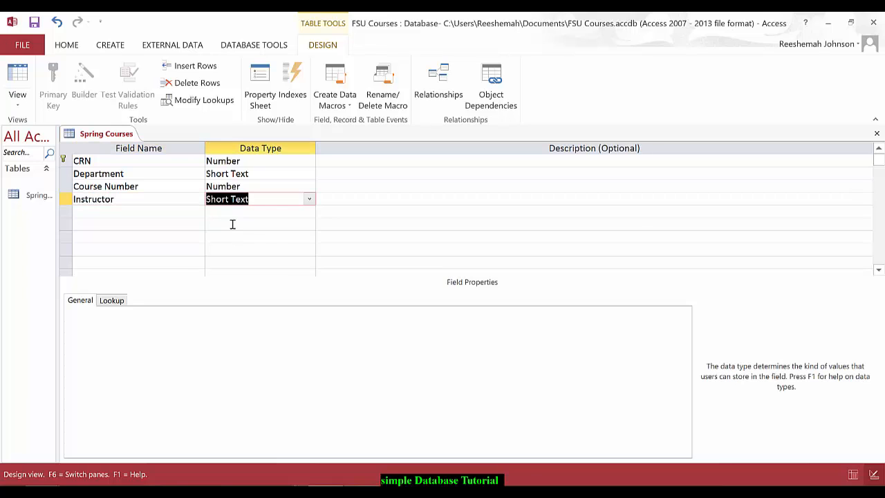
left_click(164, 219)
left_click(164, 213)
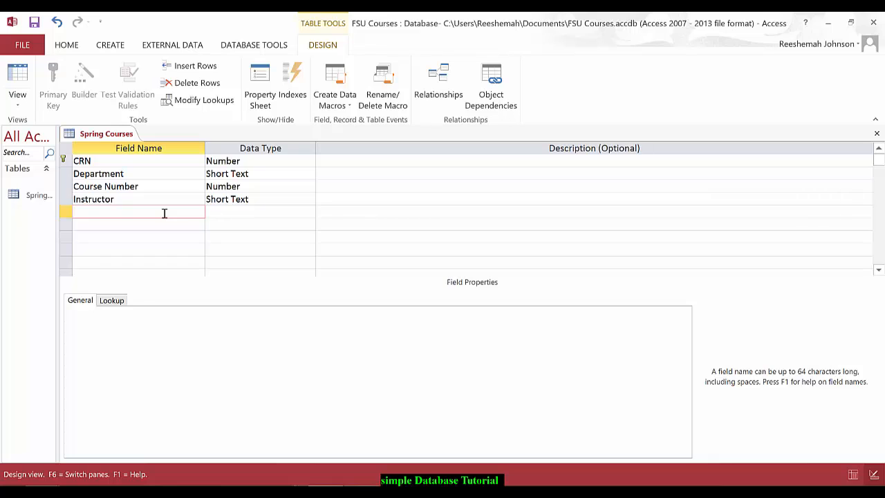
type("Location")
key("Tab")
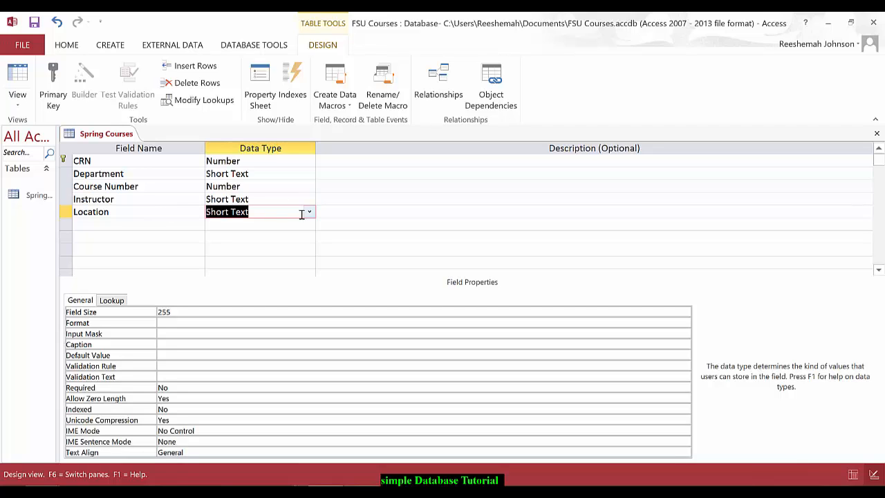
Switch the Spring Courses table to Datasheet View, saving the table design
left_click(17, 110)
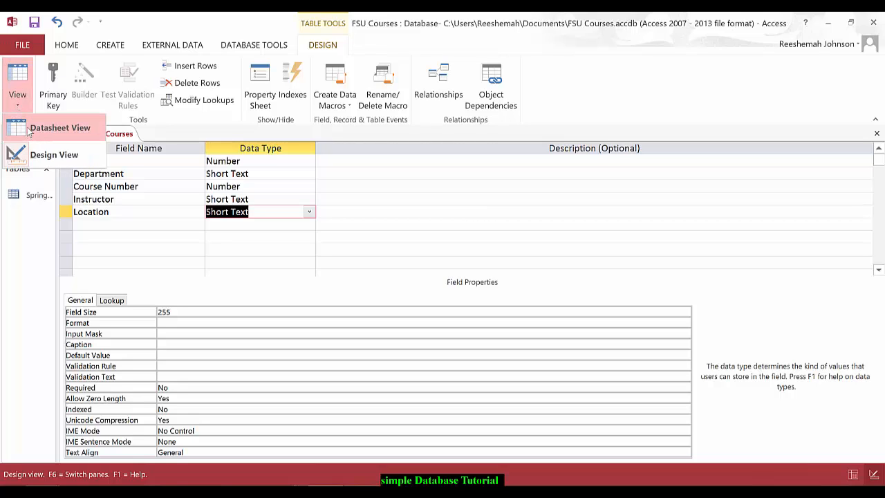
left_click(29, 132)
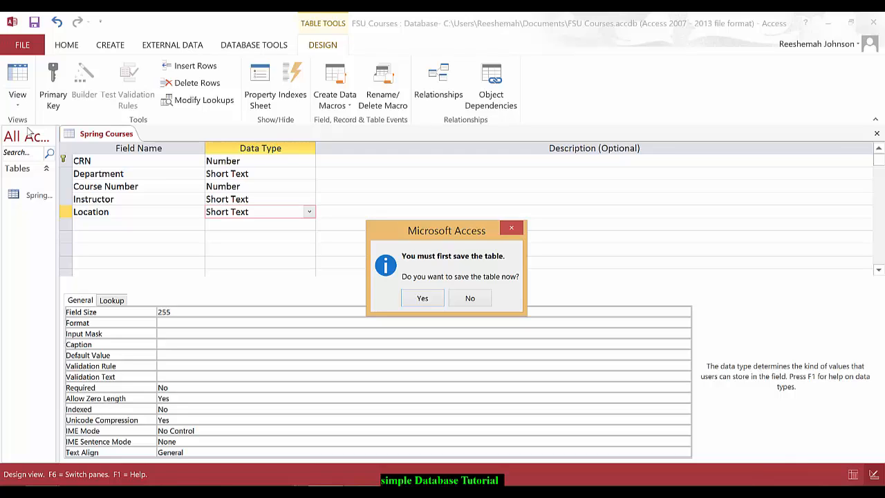
left_click(423, 298)
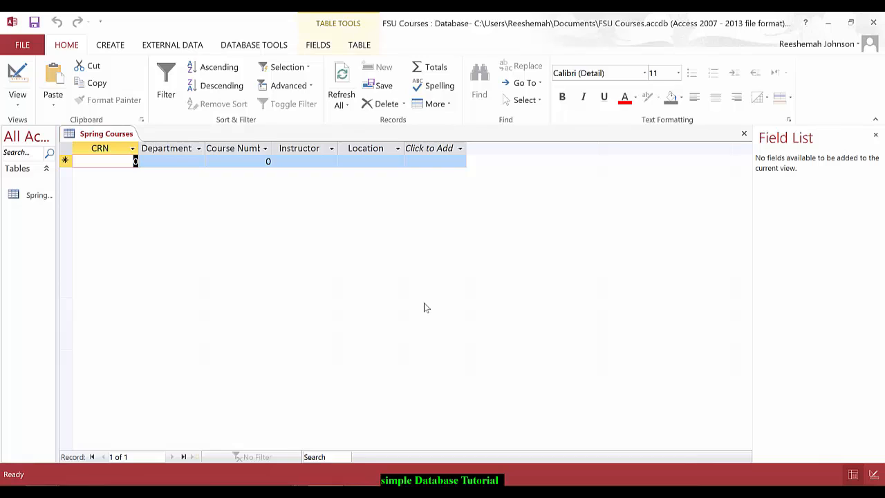
Start the first Spring Courses record with CRN 4568, Department BIOL and Course Number 110
type("4568")
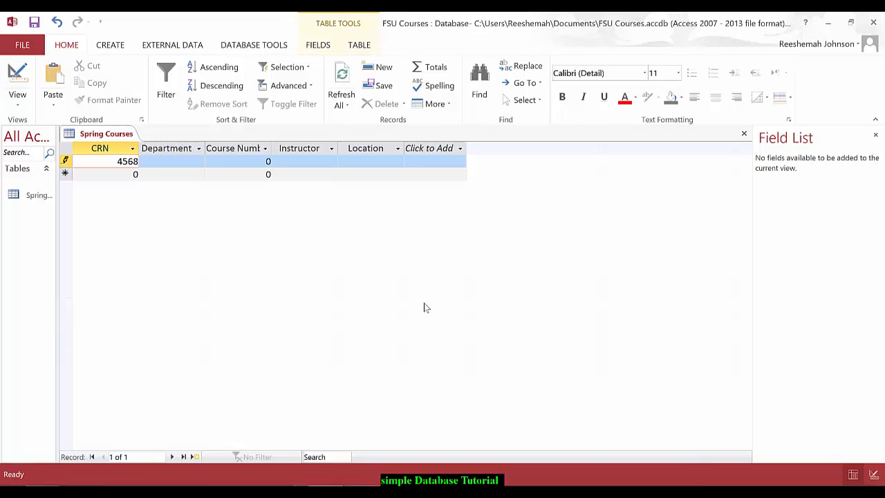
key("Tab")
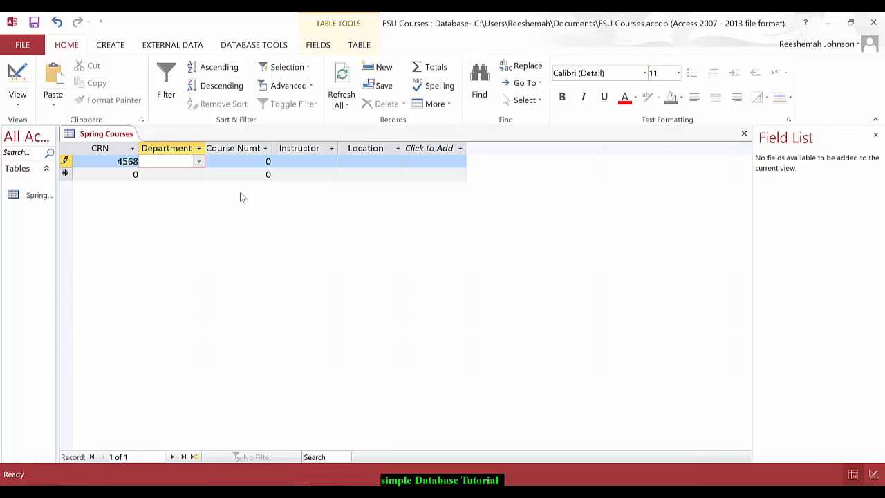
left_click(199, 162)
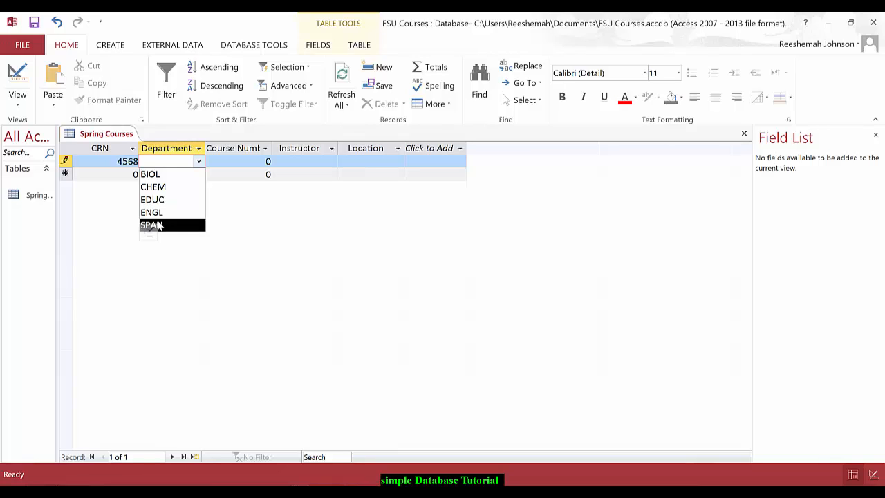
left_click(160, 176)
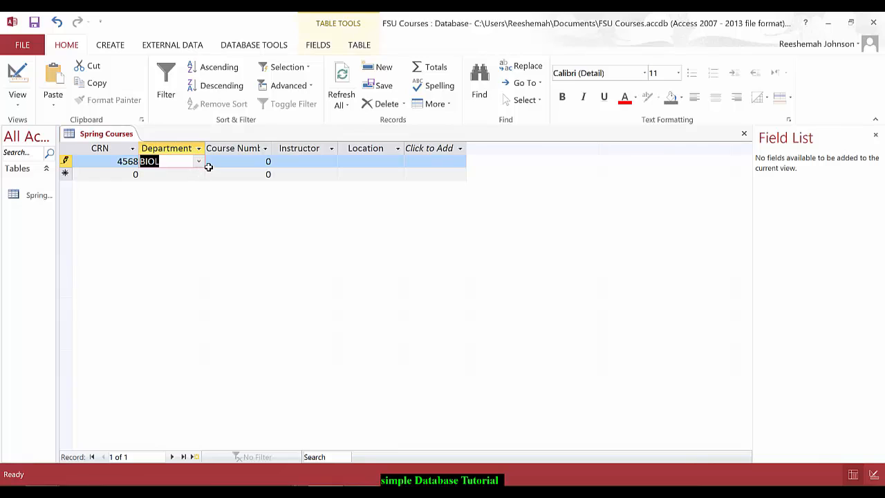
key("Tab")
type("1")
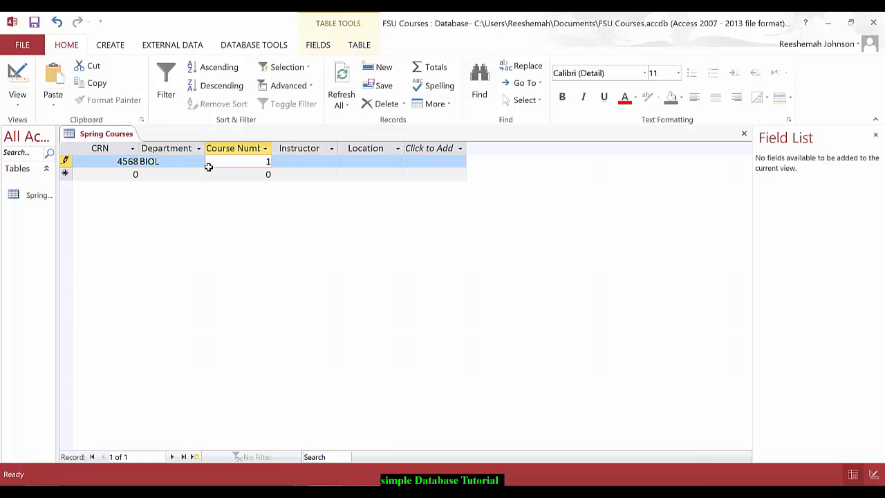
type("10")
key("Tab")
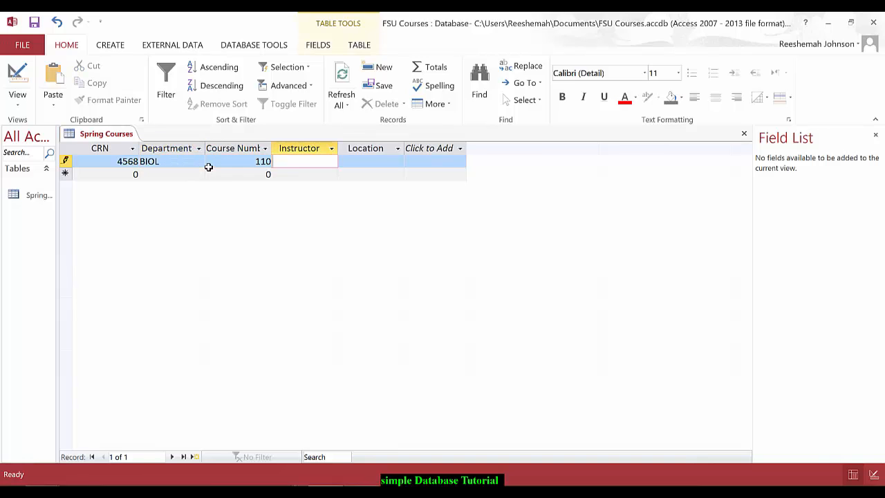
Complete the BIOL 110 record with the instructor's surname and Location LS 109
type("Smith")
key("Tab")
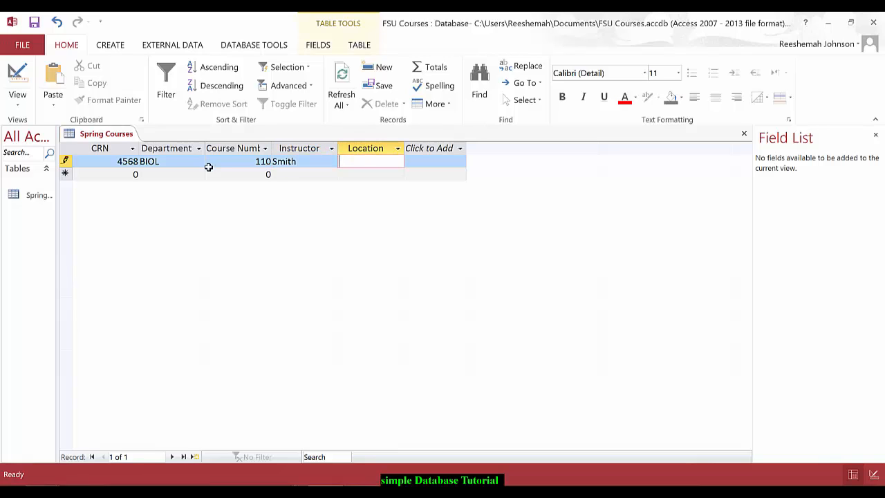
type("LS 109")
key("Tab")
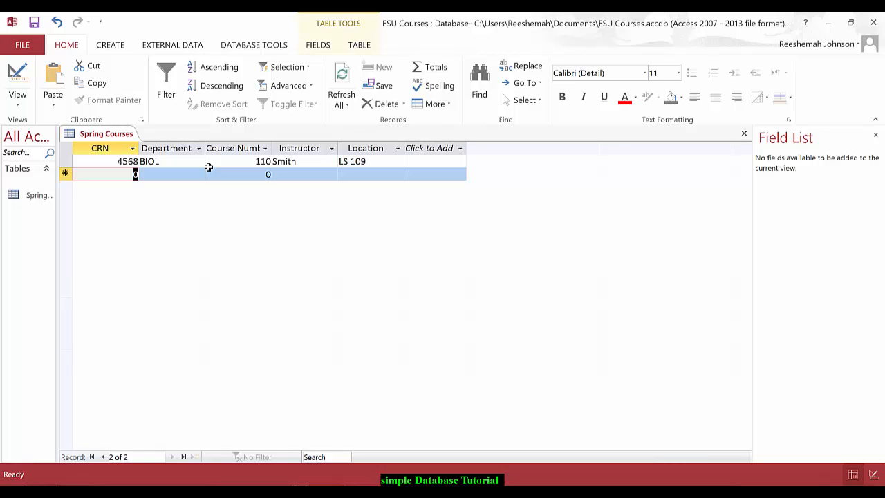
Start a second record with the same CRN 4568, Department CHEM and Course Number 102
type("4568")
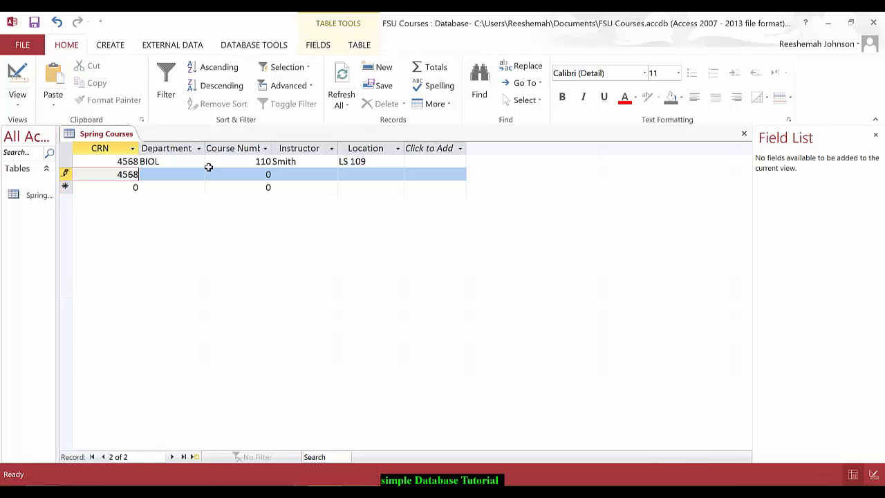
key("Tab")
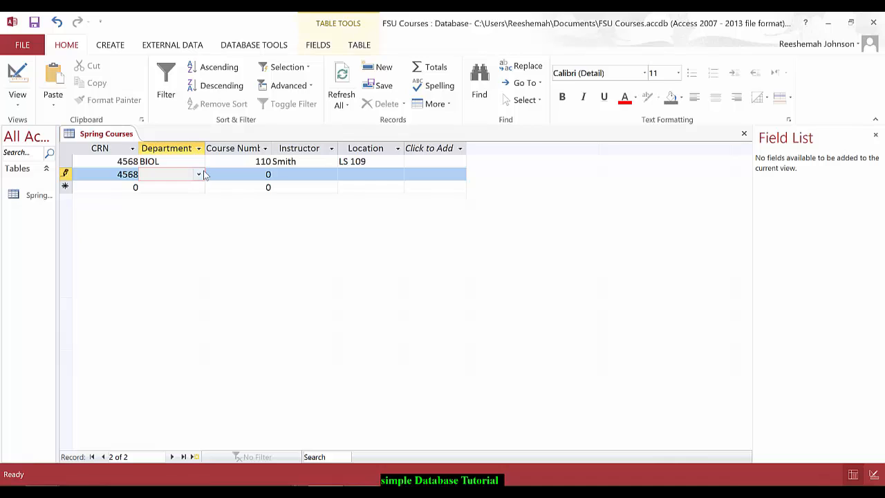
left_click(199, 174)
left_click(183, 198)
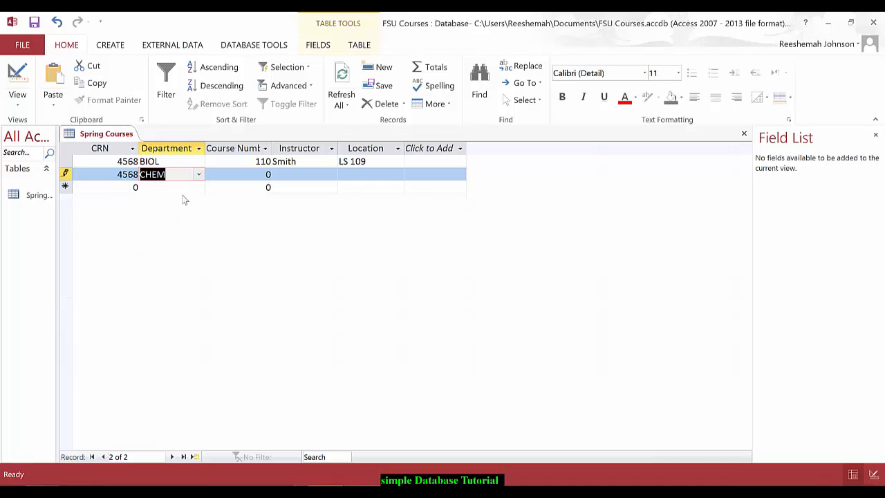
key("Tab")
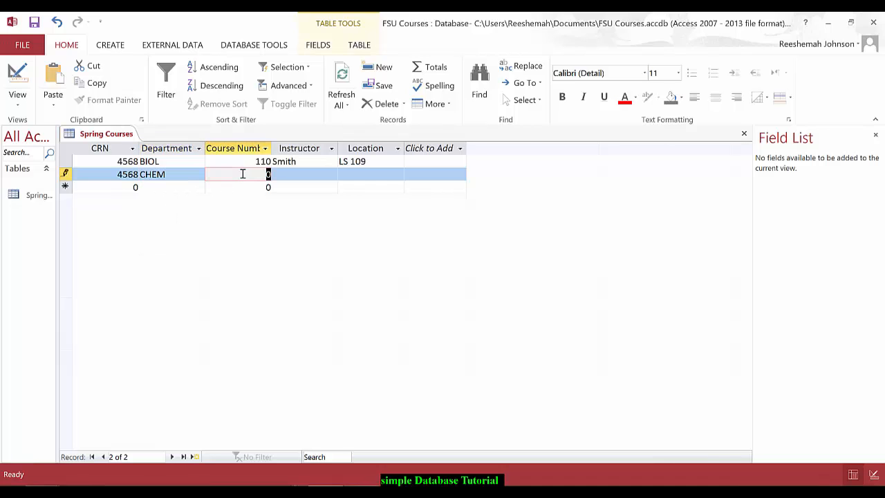
type("102")
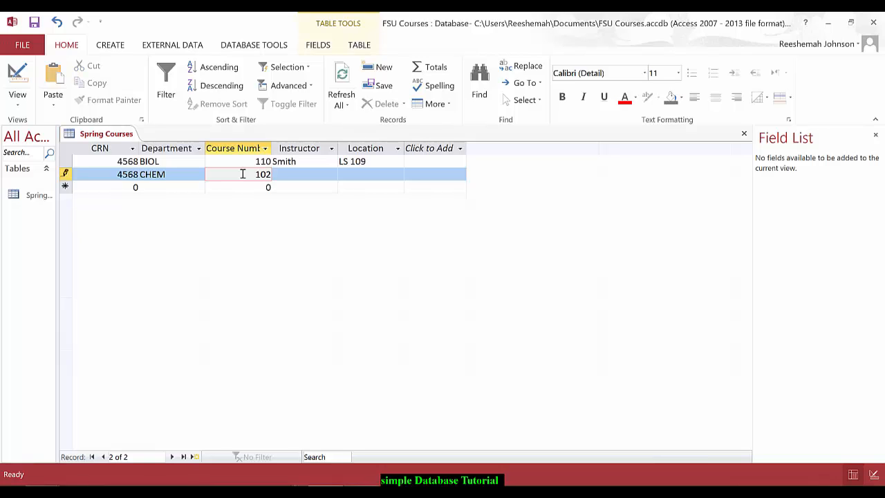
key("Tab")
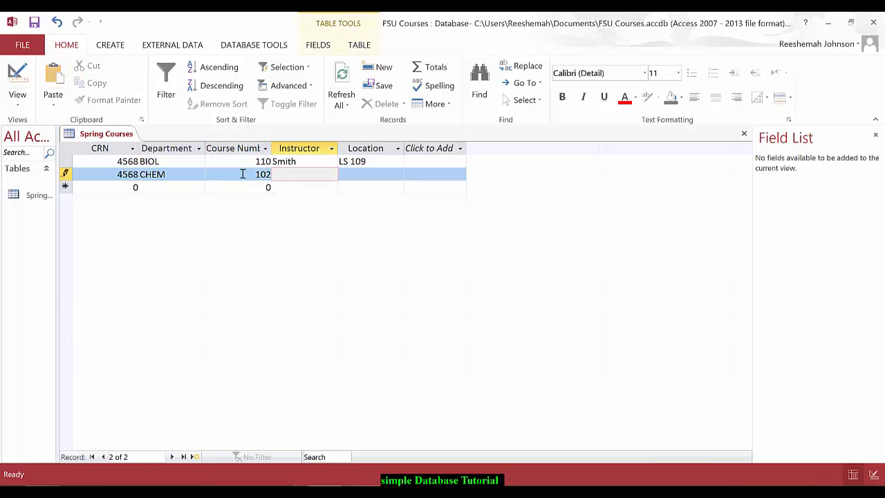
Enter the instructor's surname and Location LS 119 for CHEM 102, and try to save the record with the duplicate CRN
type("Mattson")
key("Tab")
type("LS")
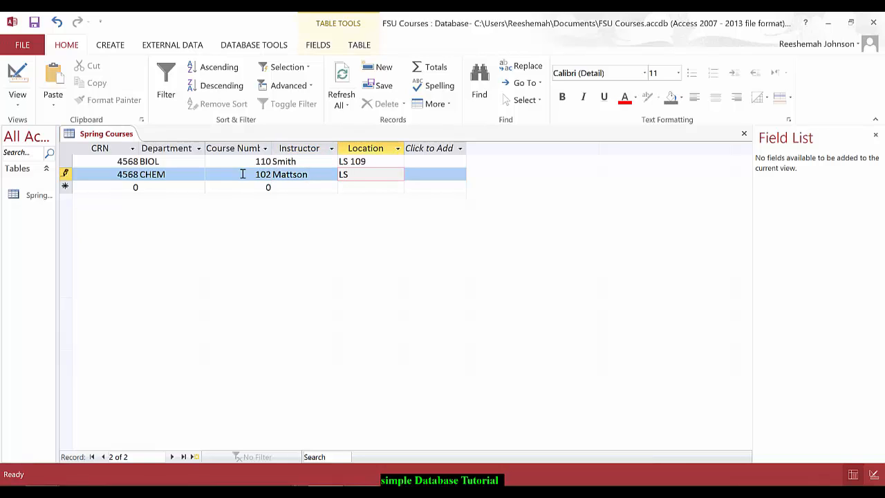
type(" 119")
key("Tab")
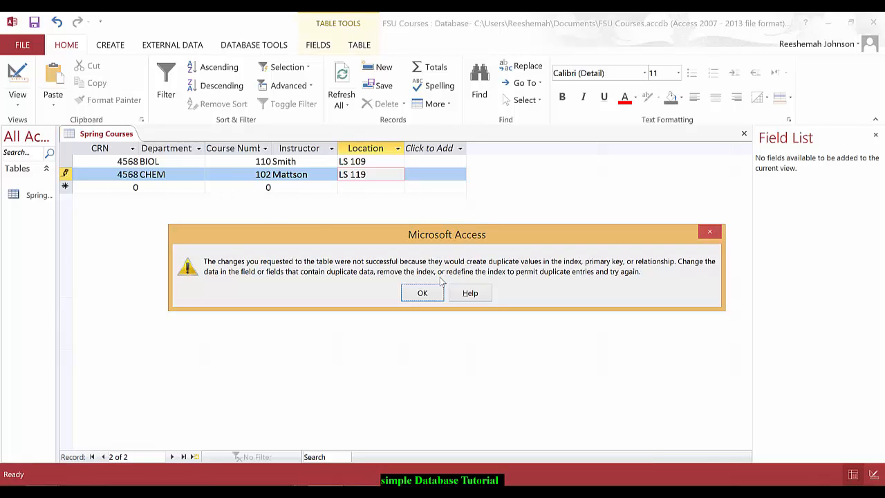
left_click(425, 296)
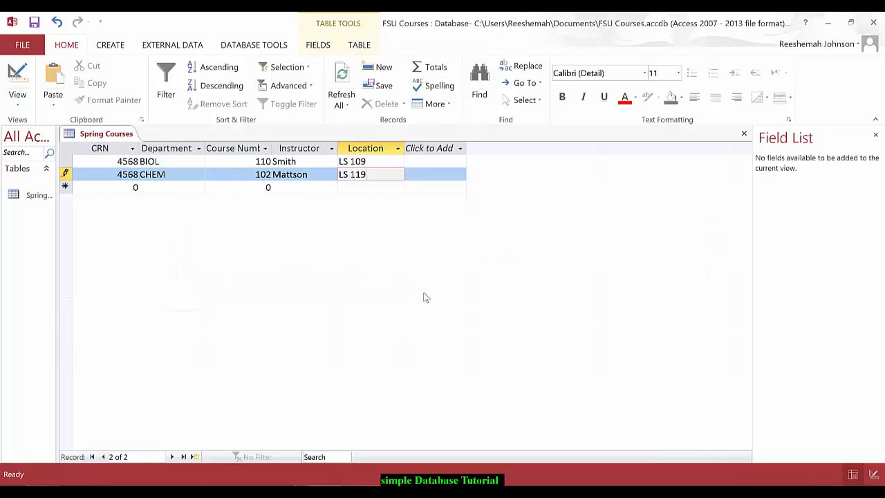
Change the CRN of the CHEM 102 record to 6166
left_click(118, 173)
left_click_drag(117, 173, 146, 180)
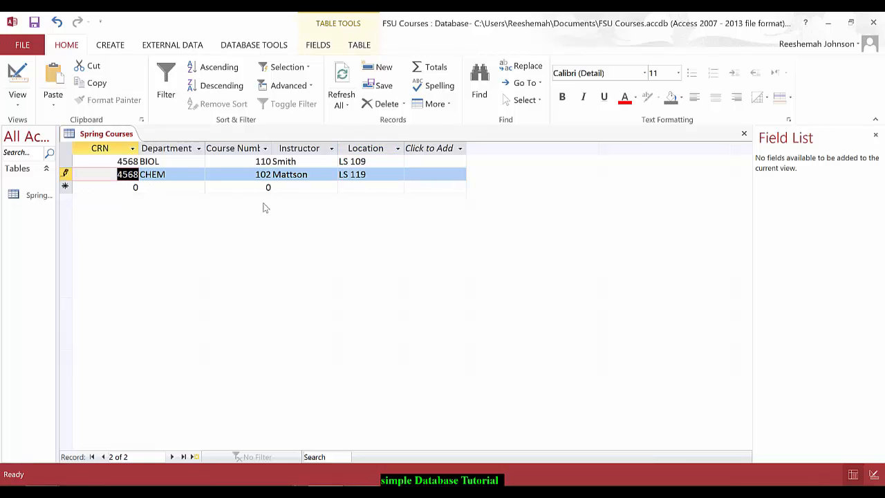
type("6166")
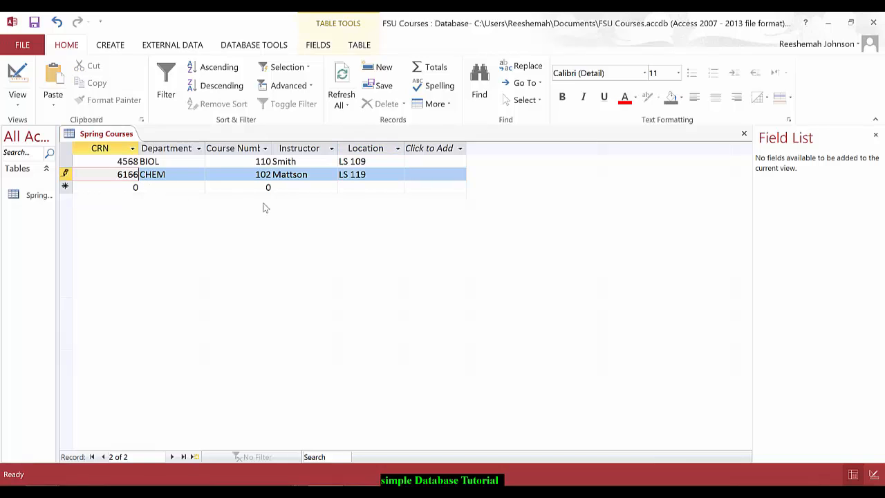
Start a third record with CRN 8523
left_click(125, 185)
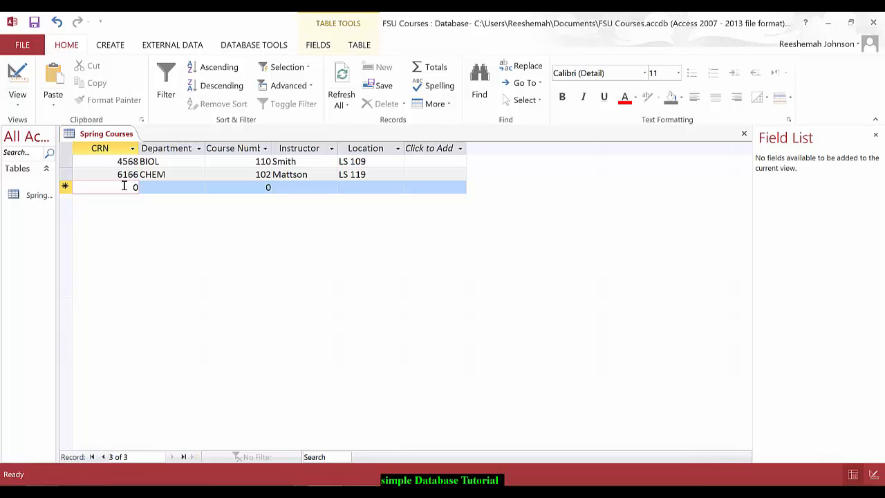
type("8513")
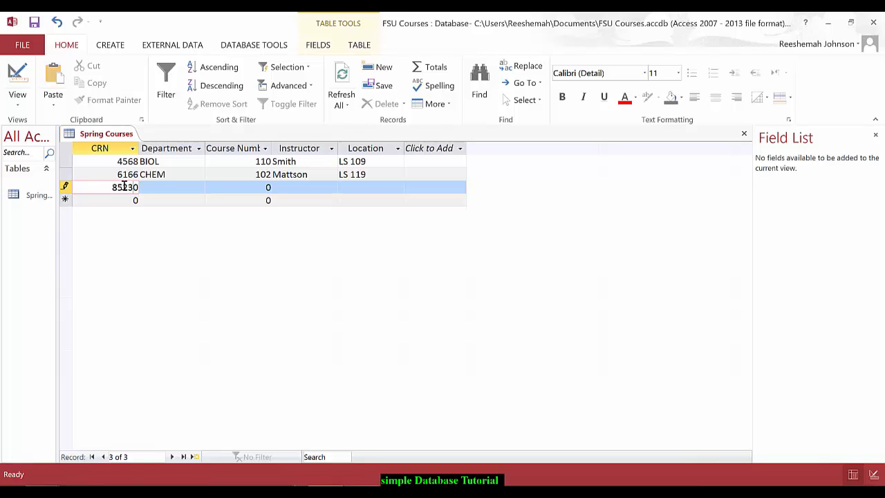
key("Delete")
key("Tab")
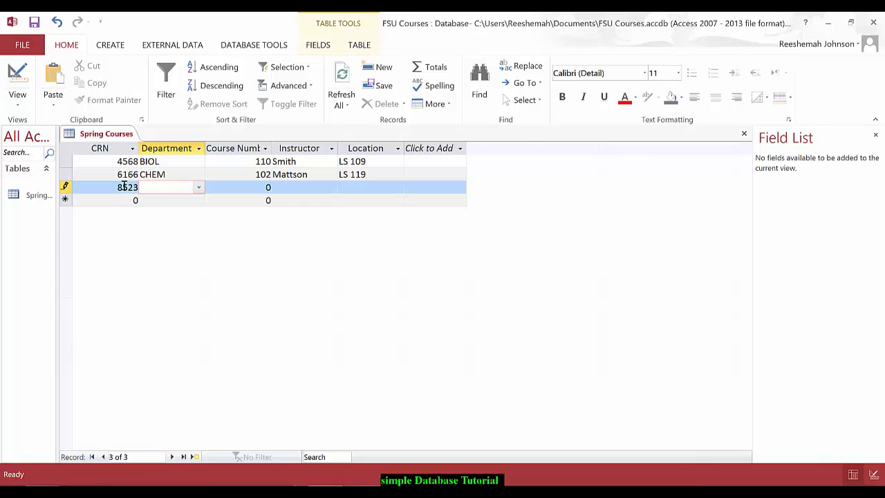
Try to enter the unlisted Department eduv in the third record, declining to edit the list items
type("eduv")
key("Tab")
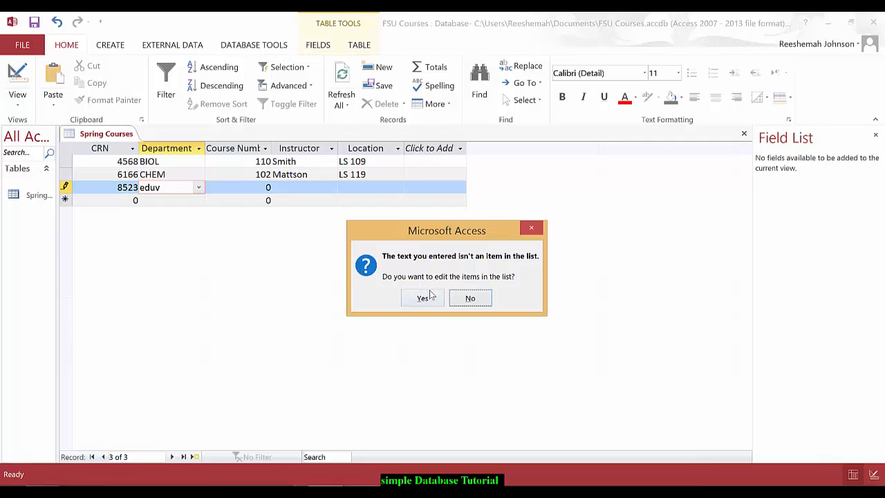
left_click(481, 299)
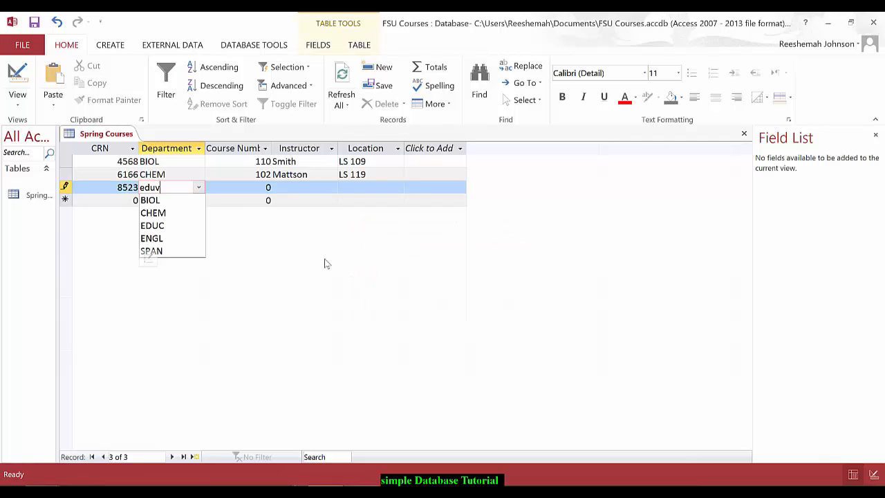
Complete the third record with Department EDUC, Course Number 210, the instructor's surname and Location BU 317
left_click(172, 226)
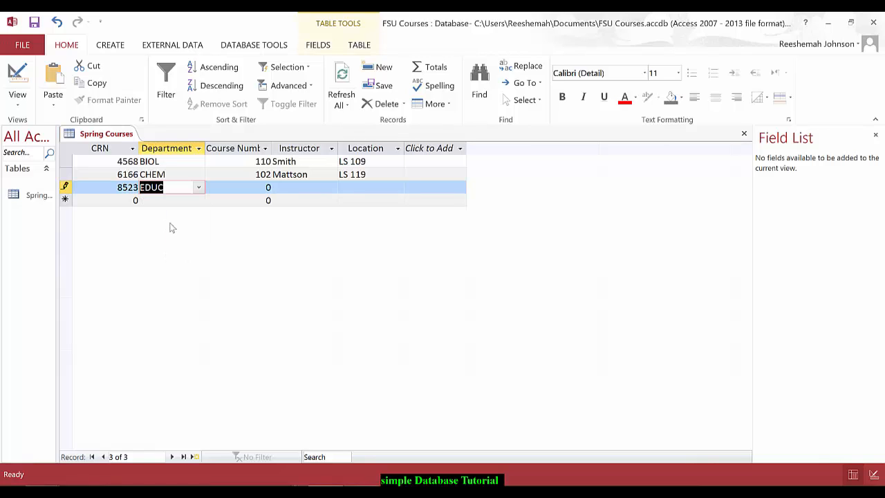
key("Tab")
type("210")
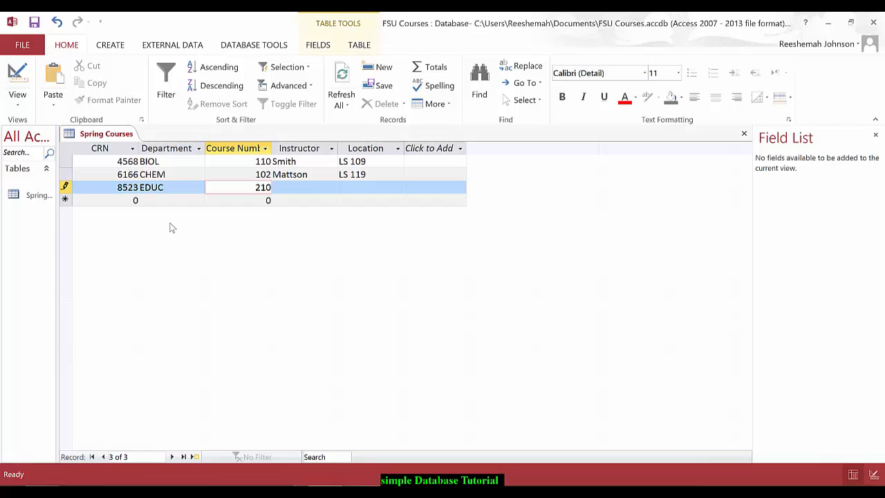
key("Tab")
type("Johnson")
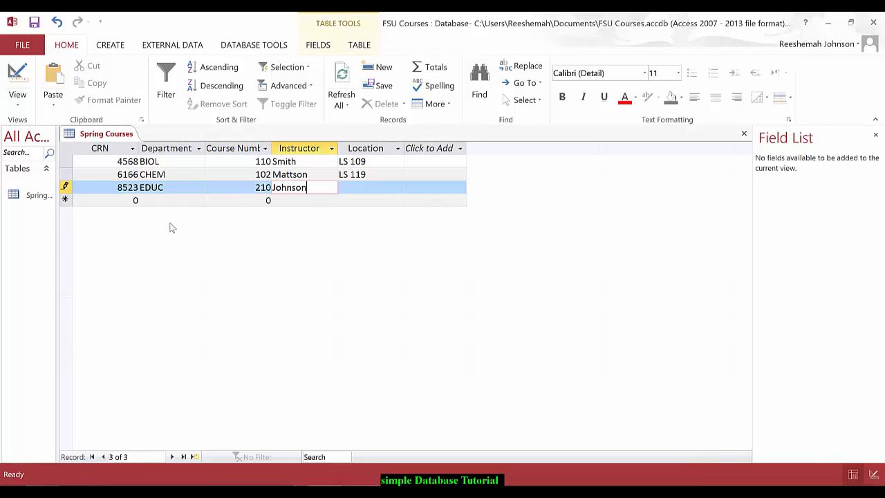
key("Tab")
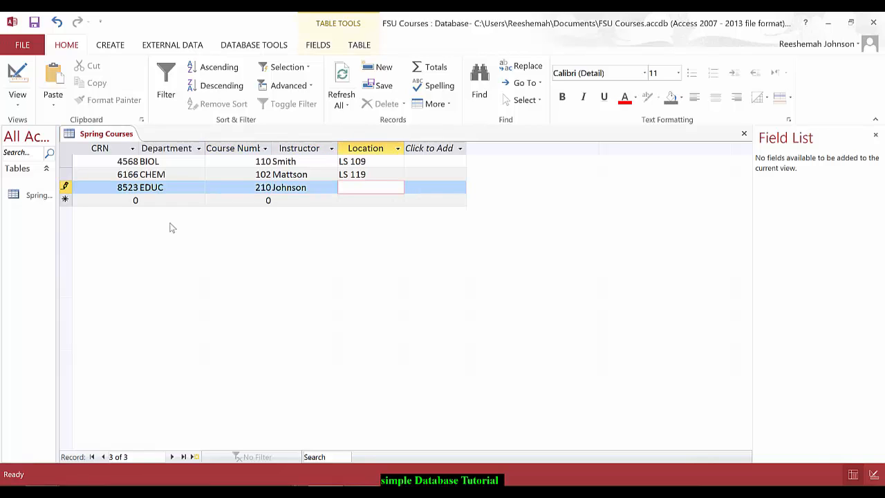
type("BU 317")
key("Tab")
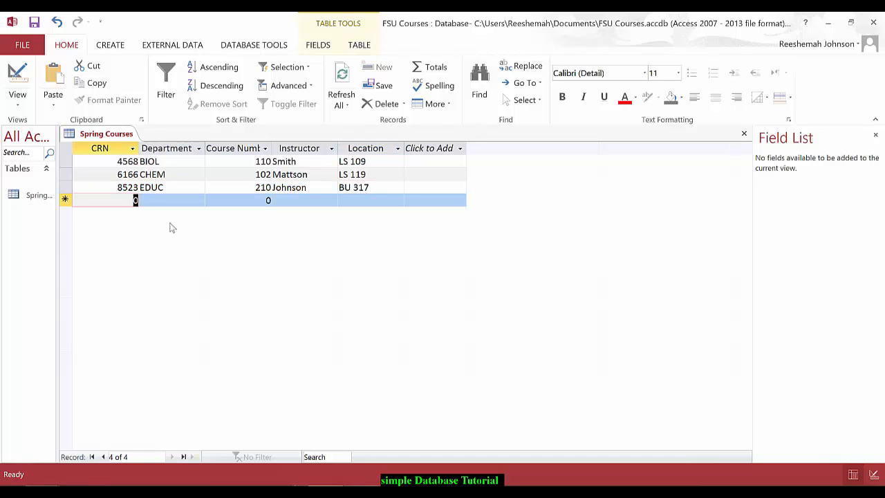
Start a fourth record with CRN 9432, Department CHEM and Course Number 101
type("9432")
key("Tab")
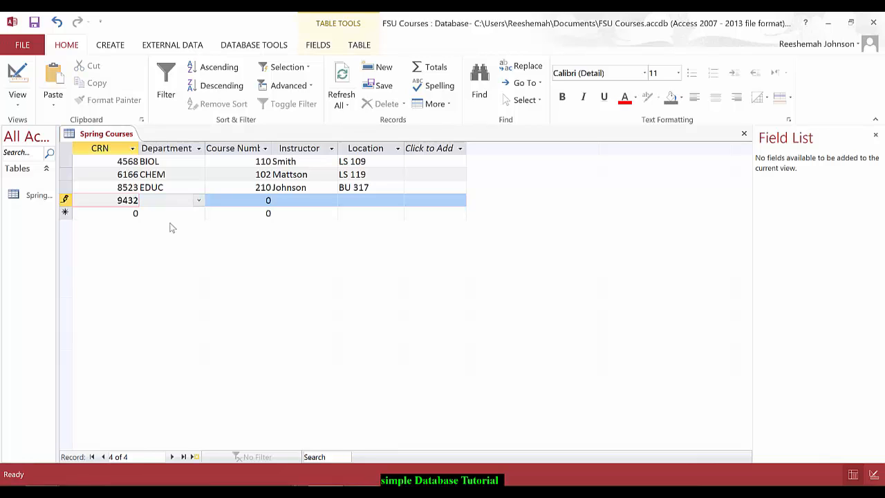
left_click(199, 201)
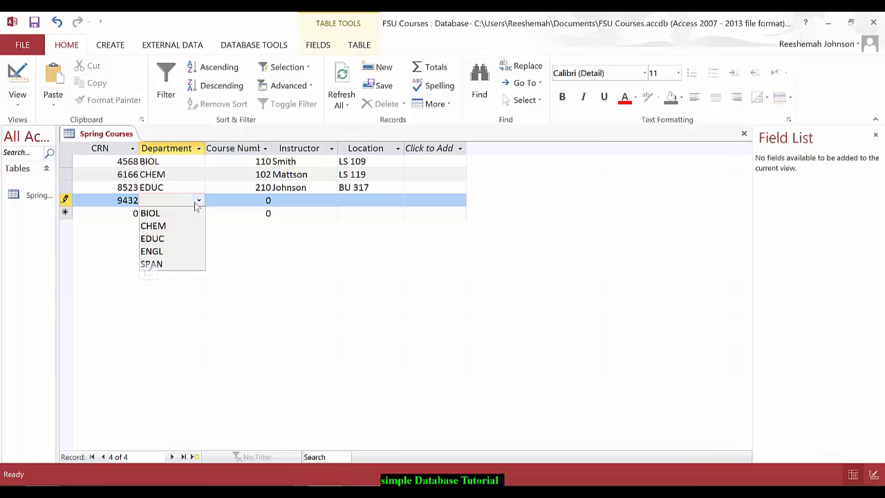
left_click(159, 225)
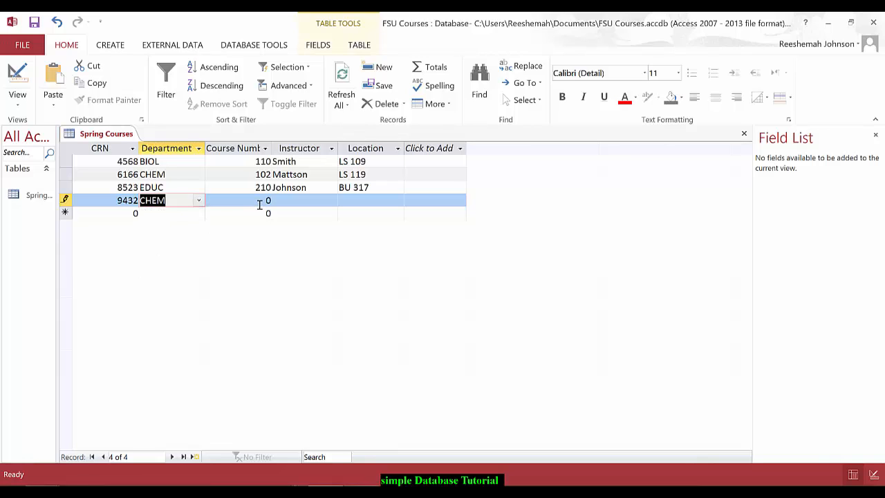
key("Tab")
type("101")
key("Tab")
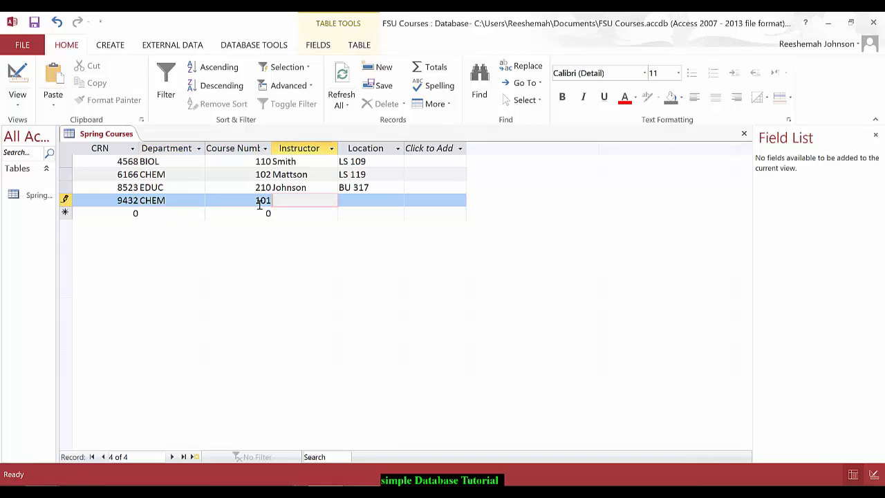
Complete the CHEM 101 record with the instructor's surname and Location JKSA 203, and leave the record to save it
type("Peterson")
key("Tab")
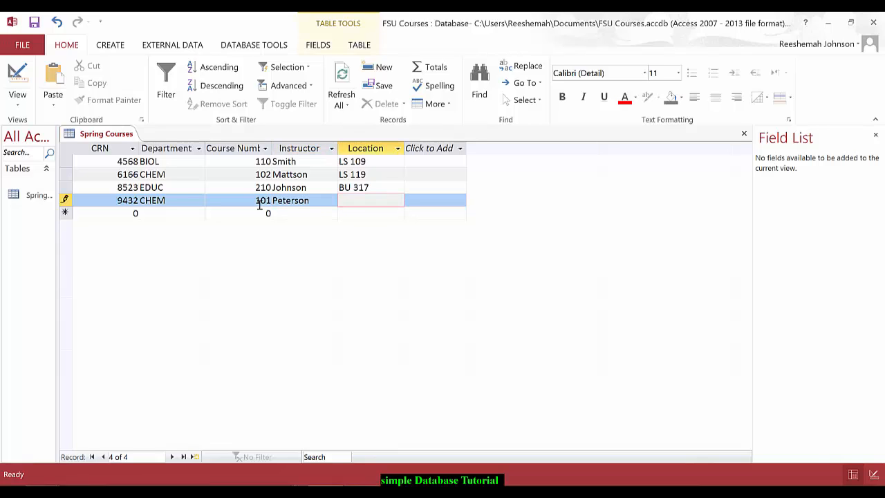
type("JKSA 203")
left_click(225, 174)
left_click(224, 187)
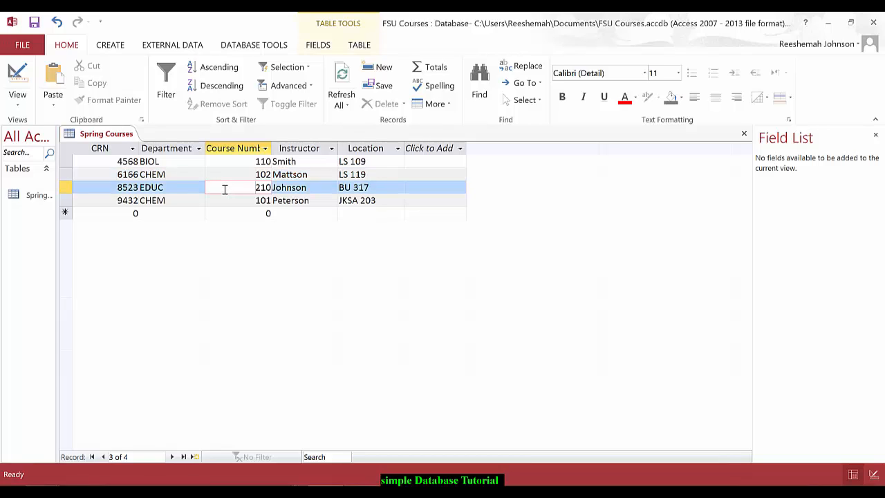